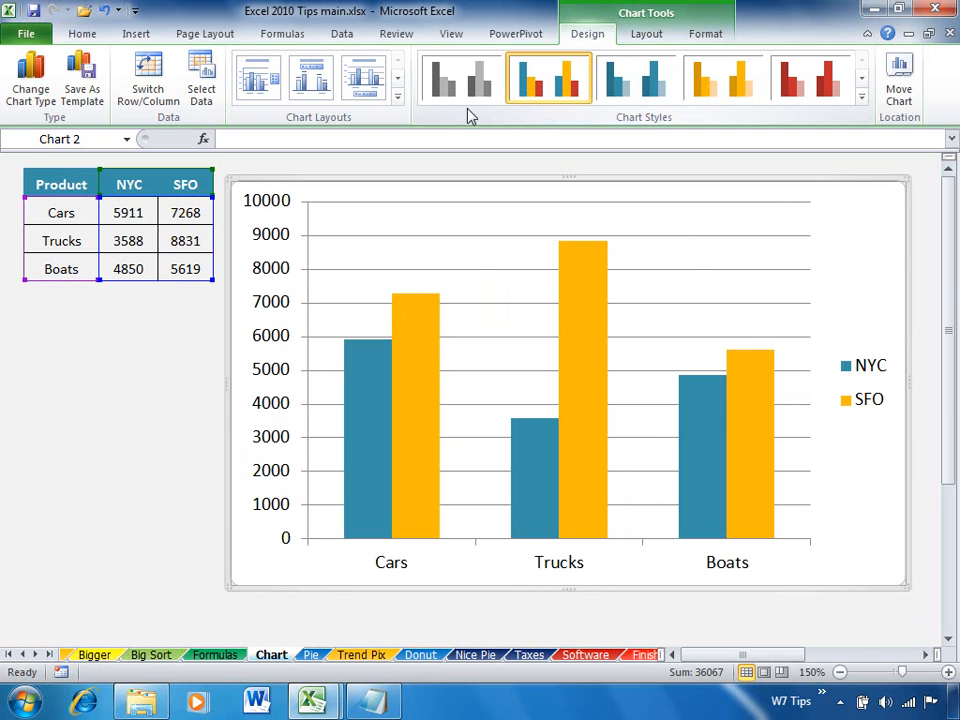
# Step: Apply the black-background multicolour style to the column chart, and change its chart type to the saved custom template
pyautogui.click(862, 98)
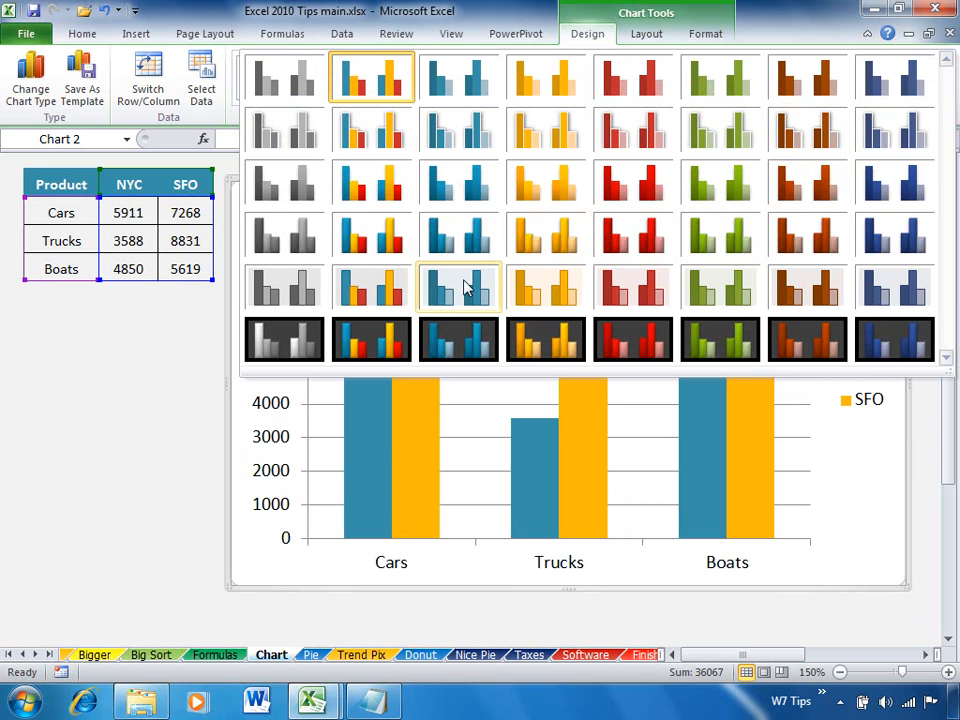
pyautogui.click(375, 345)
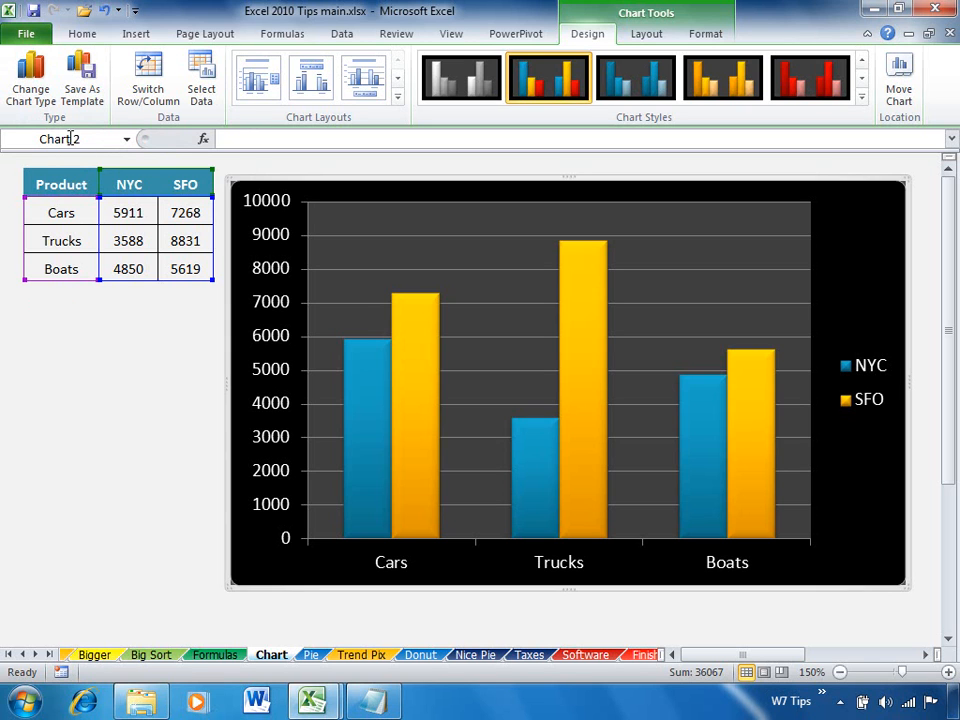
pyautogui.click(30, 84)
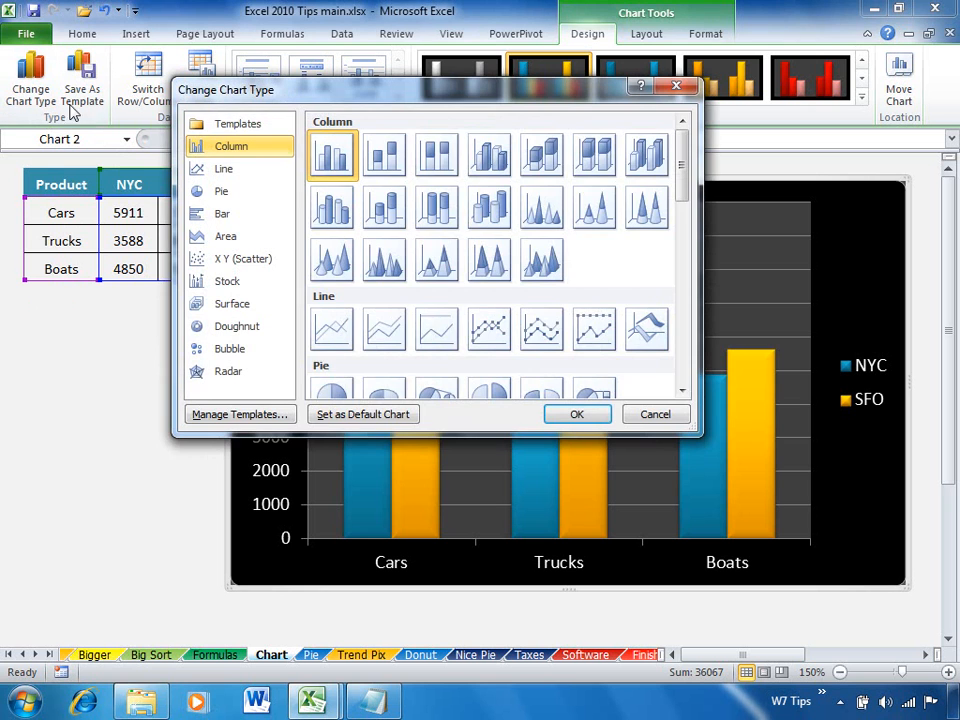
pyautogui.click(244, 125)
pyautogui.click(332, 165)
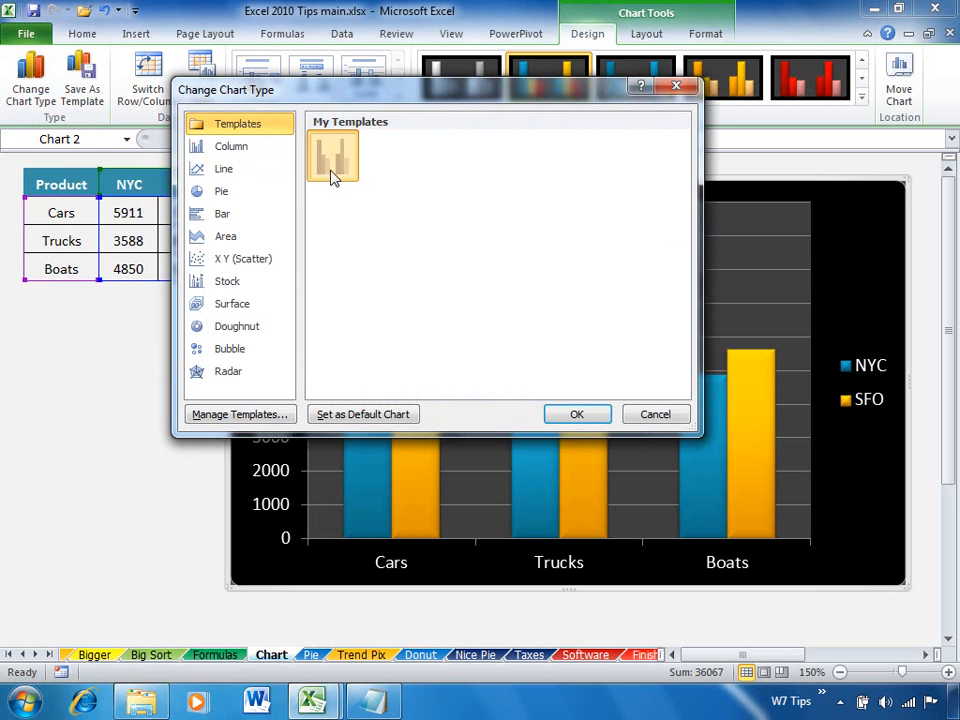
pyautogui.click(567, 414)
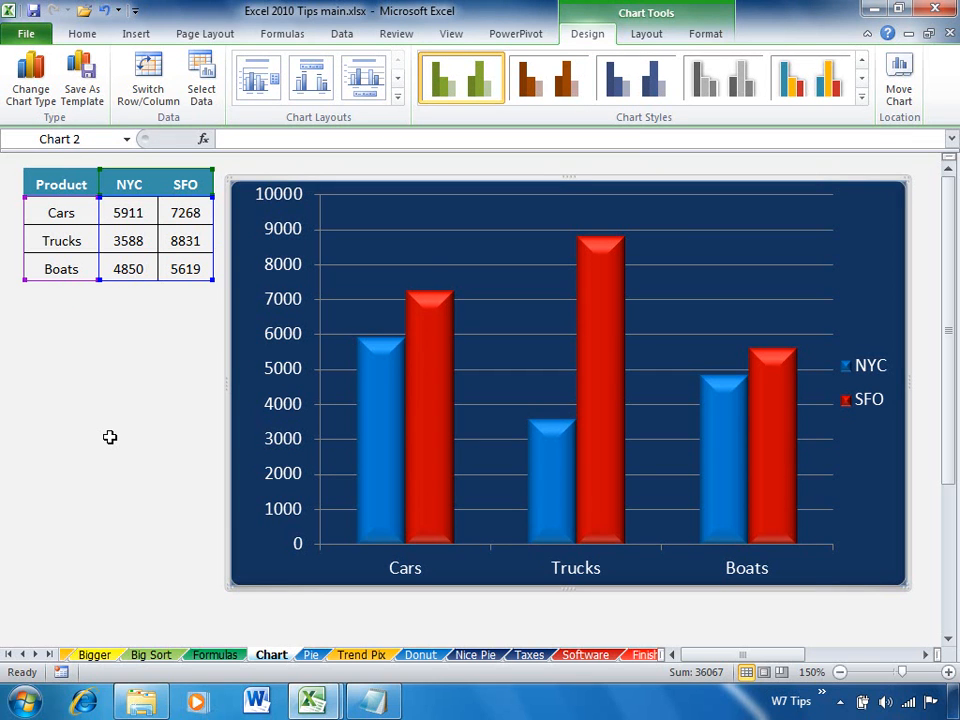
# Step: Preview shape styles on the SFO columns without applying one, and give the series the largest green glow variation
pyautogui.click(428, 346)
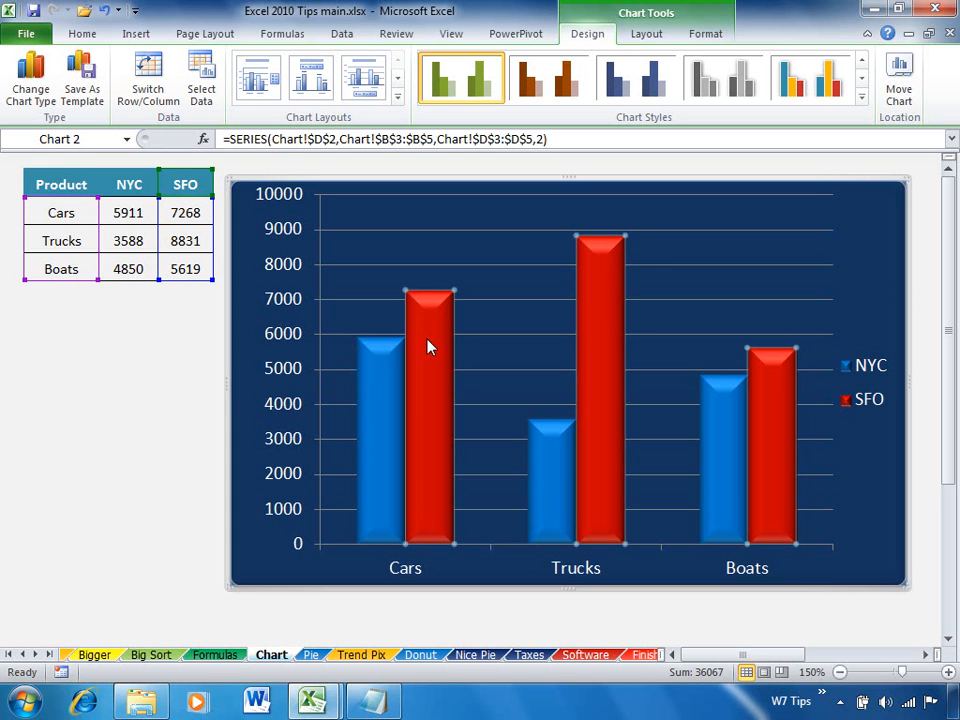
pyautogui.click(707, 35)
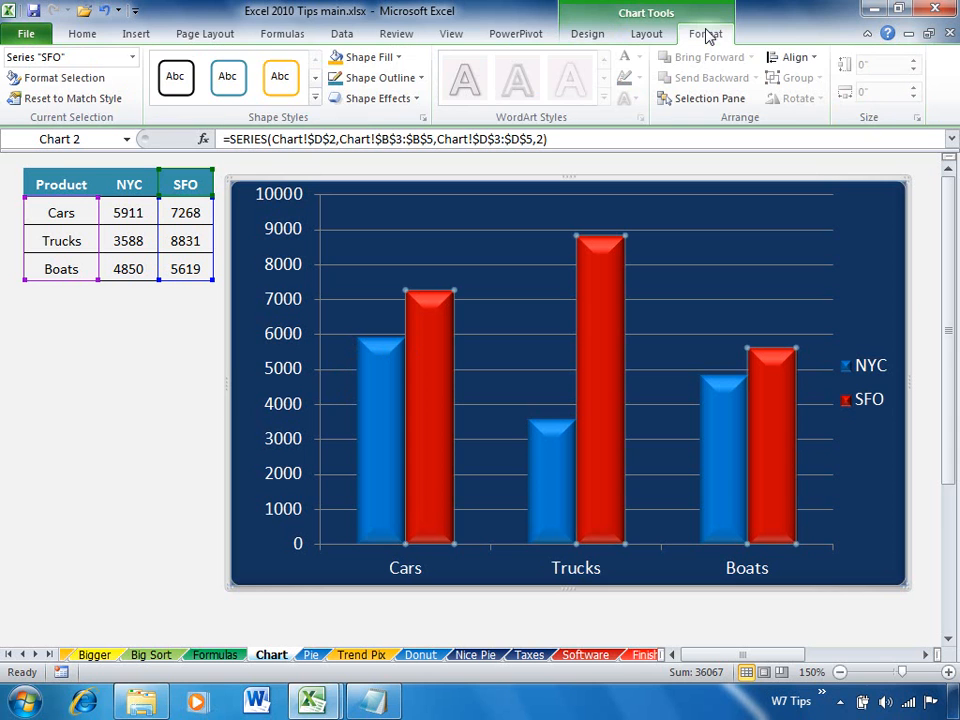
pyautogui.click(315, 101)
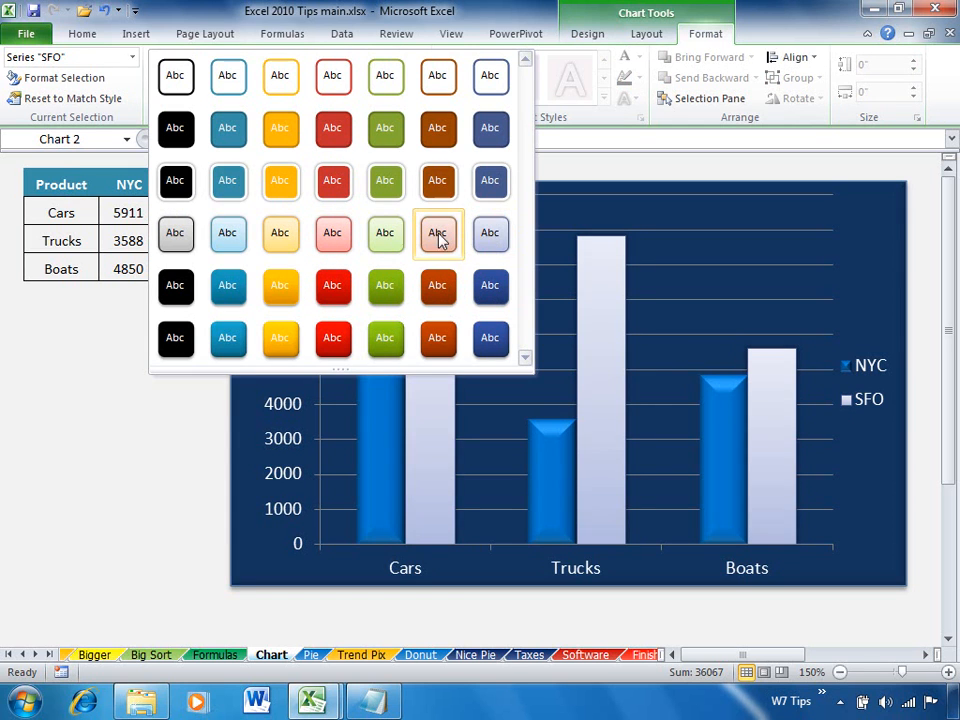
pyautogui.click(497, 18)
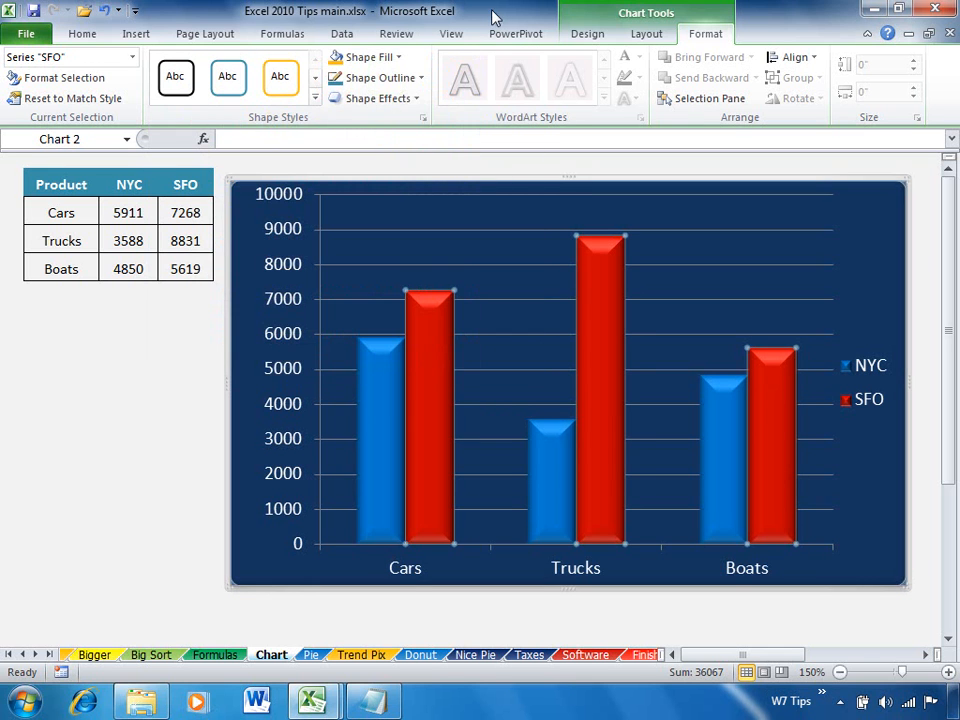
pyautogui.click(393, 106)
pyautogui.moveTo(396, 132)
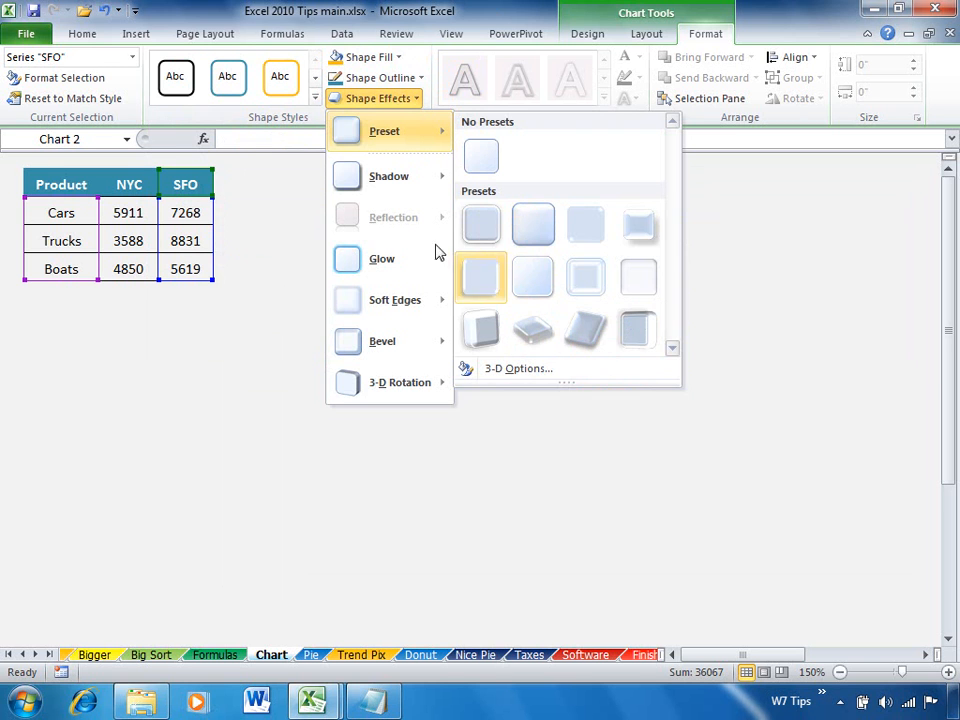
pyautogui.moveTo(439, 255)
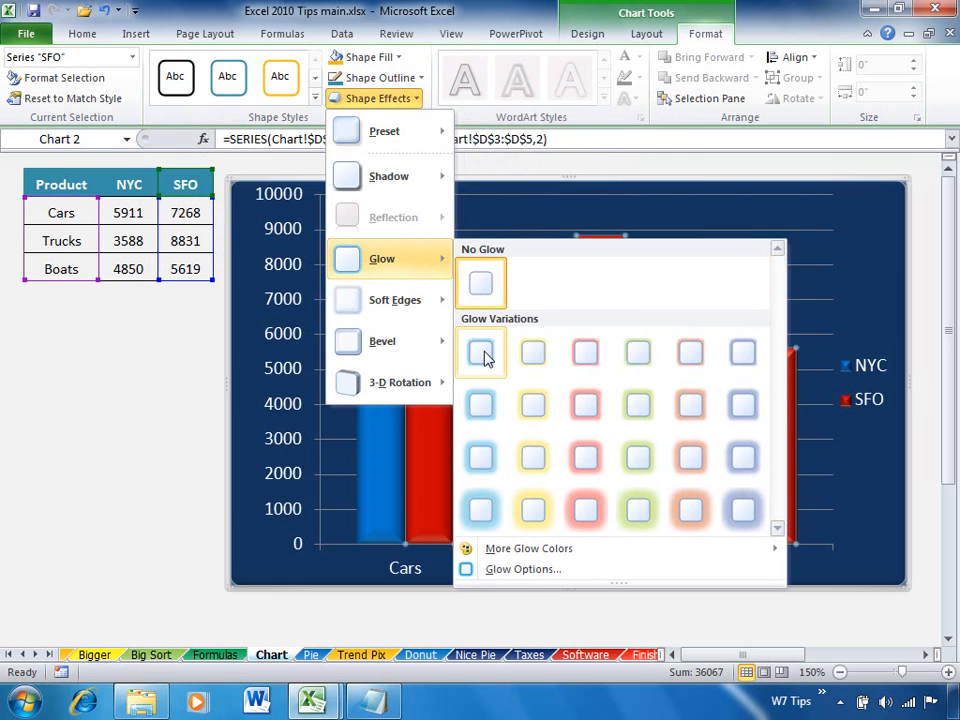
pyautogui.click(638, 511)
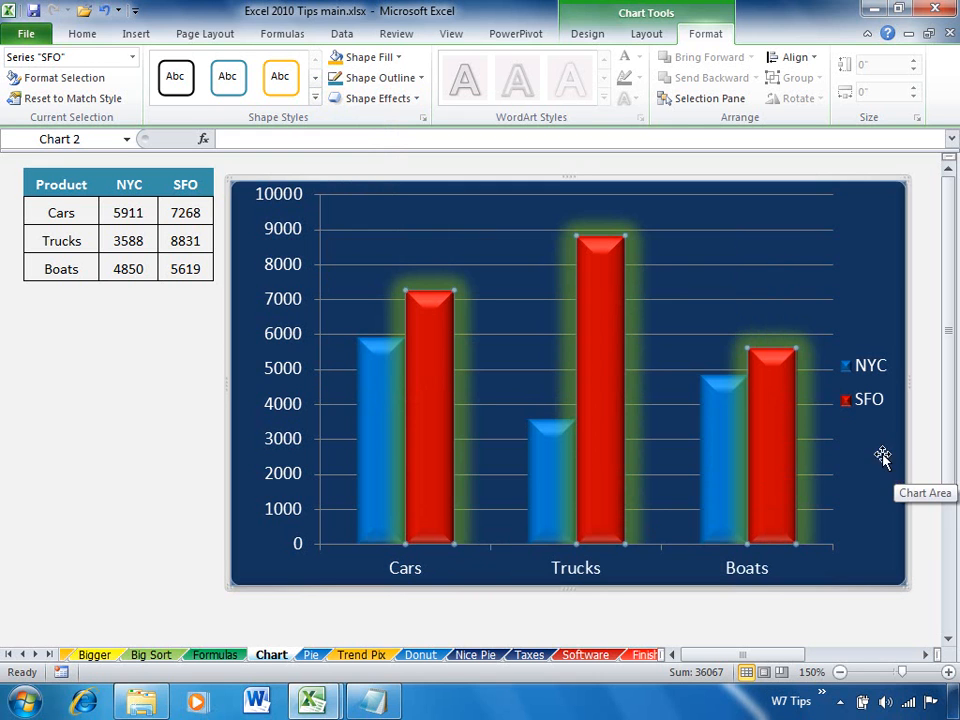
pyautogui.click(645, 34)
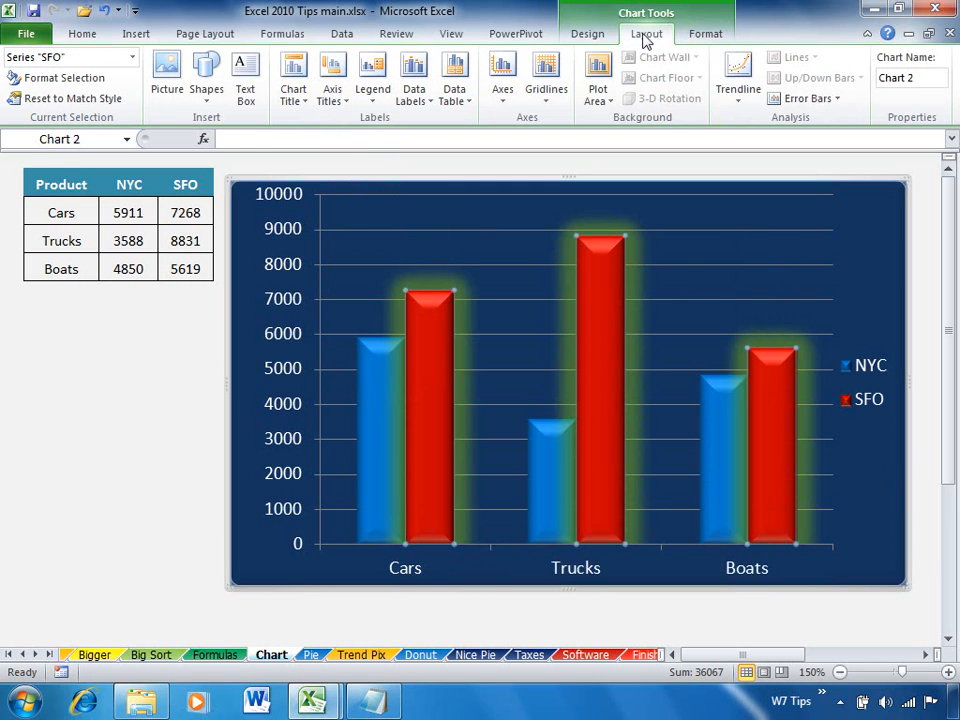
pyautogui.click(457, 100)
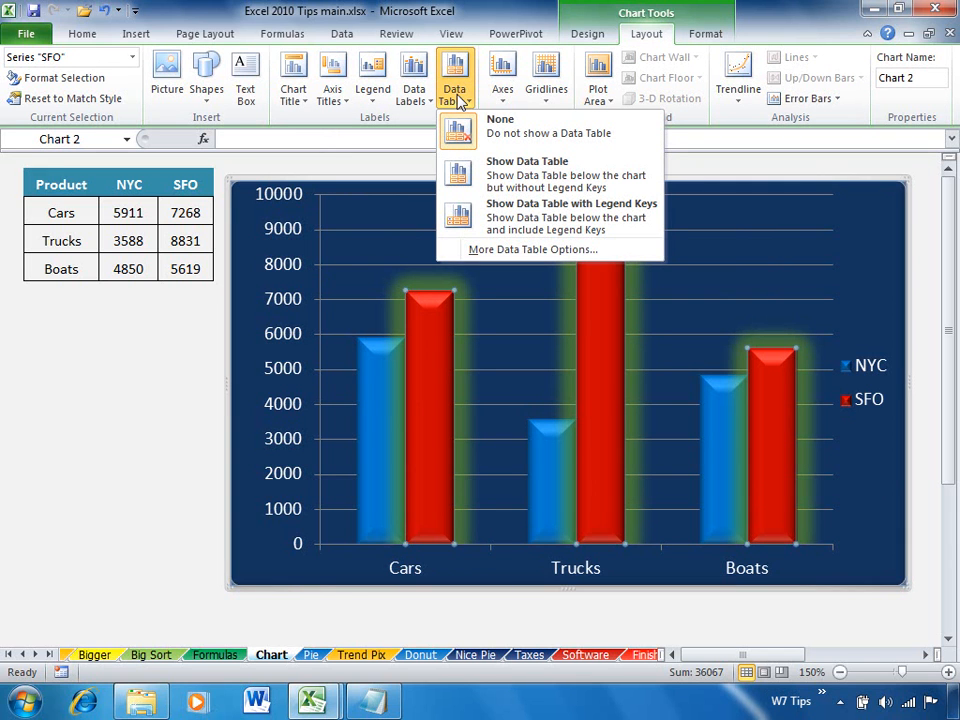
pyautogui.click(299, 106)
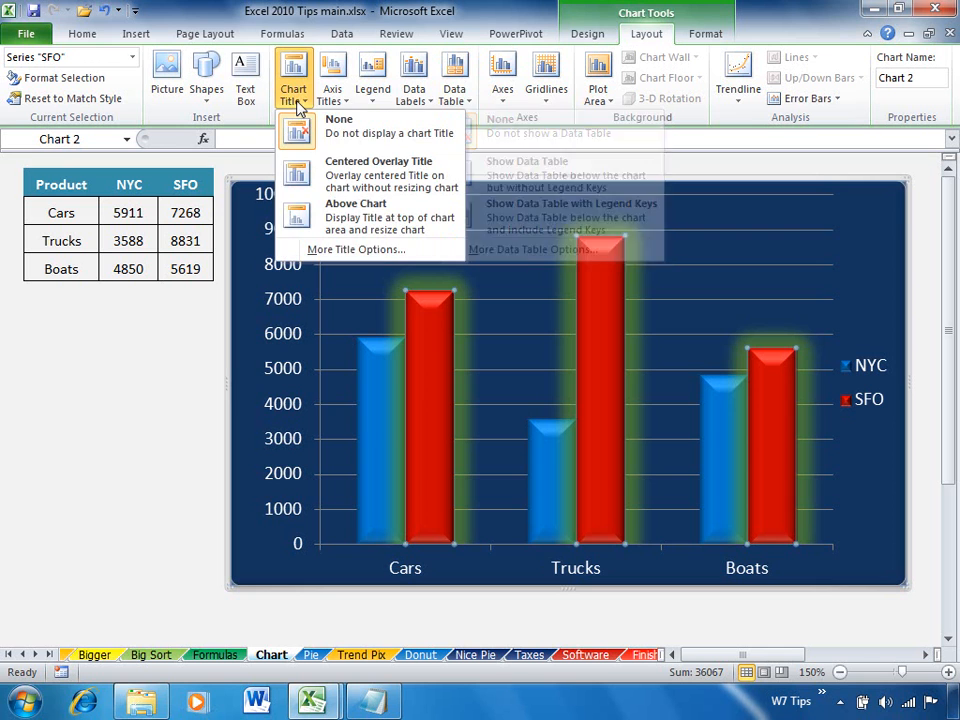
pyautogui.click(370, 100)
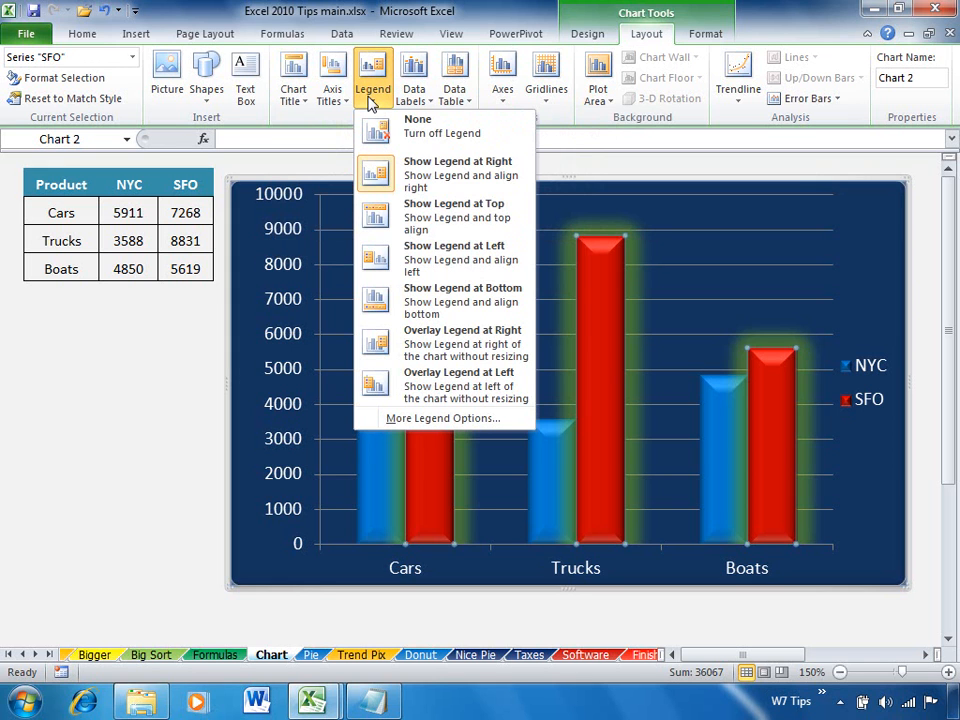
pyautogui.click(651, 34)
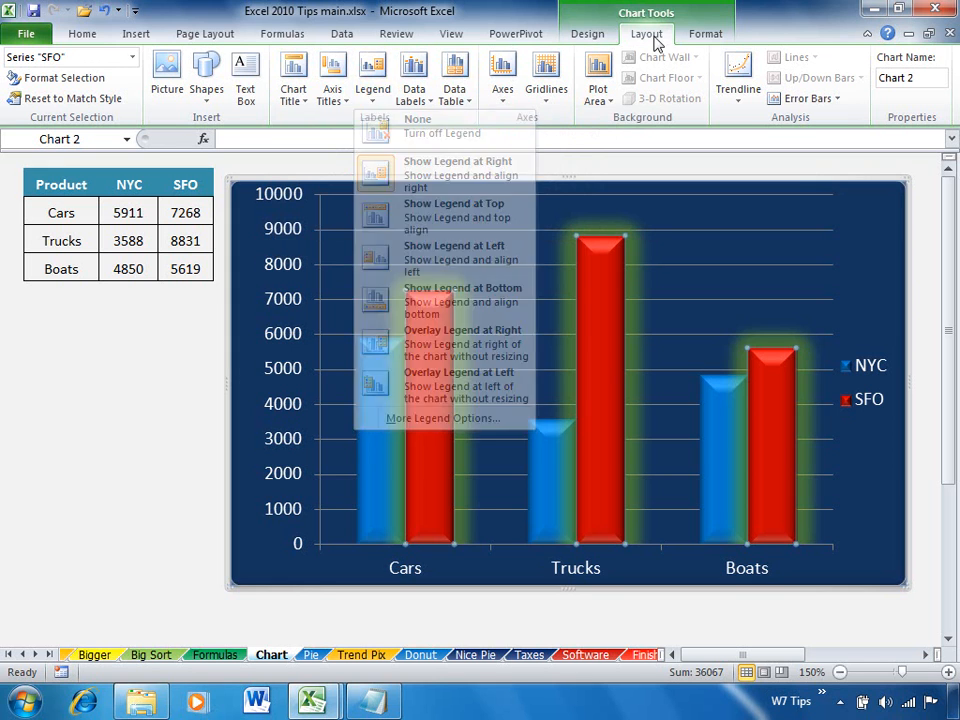
# Step: Try the first three preset chart layouts in turn on the column chart
pyautogui.click(585, 36)
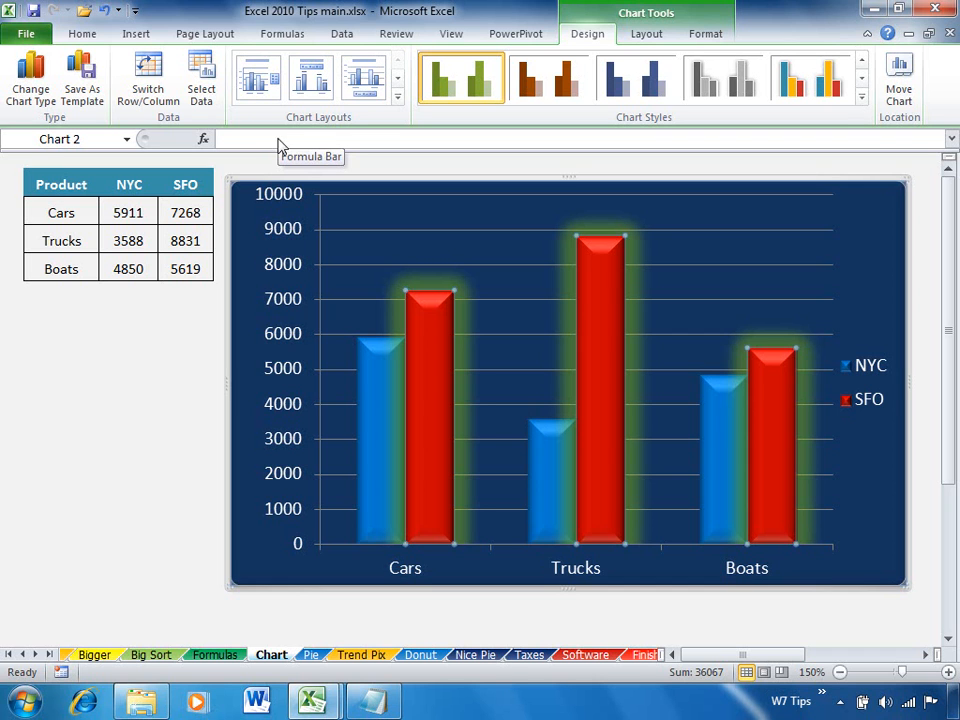
pyautogui.click(256, 88)
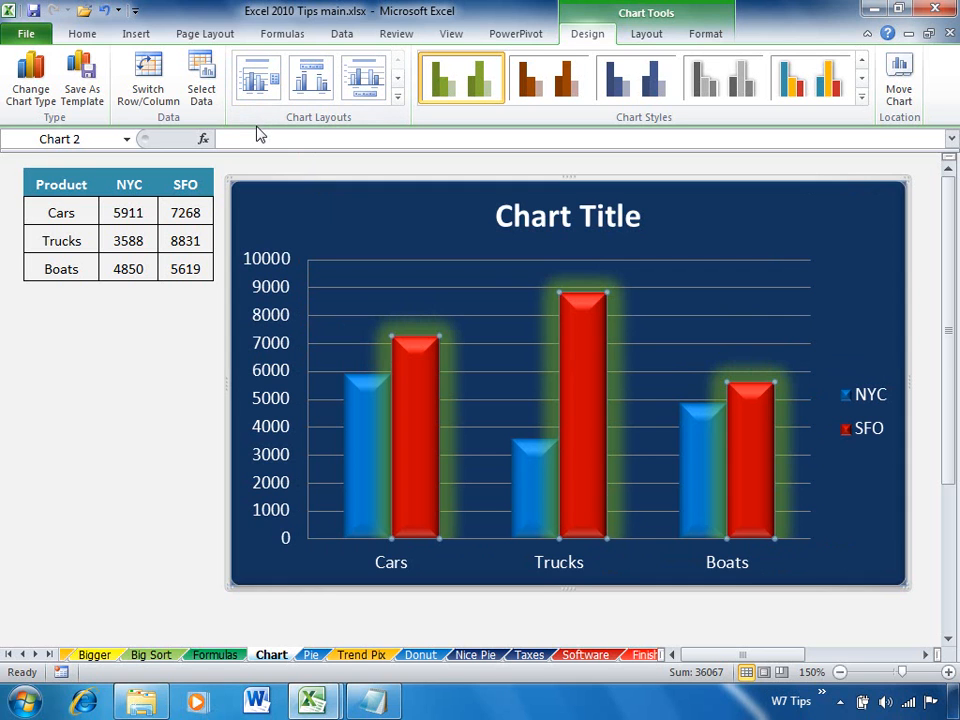
pyautogui.click(320, 87)
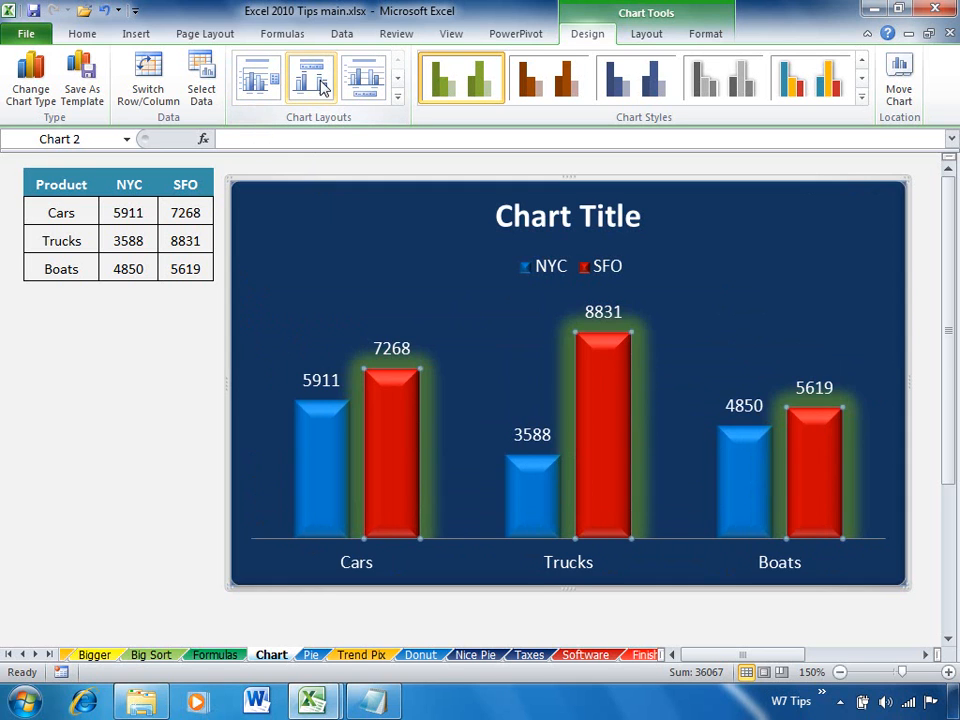
pyautogui.click(376, 93)
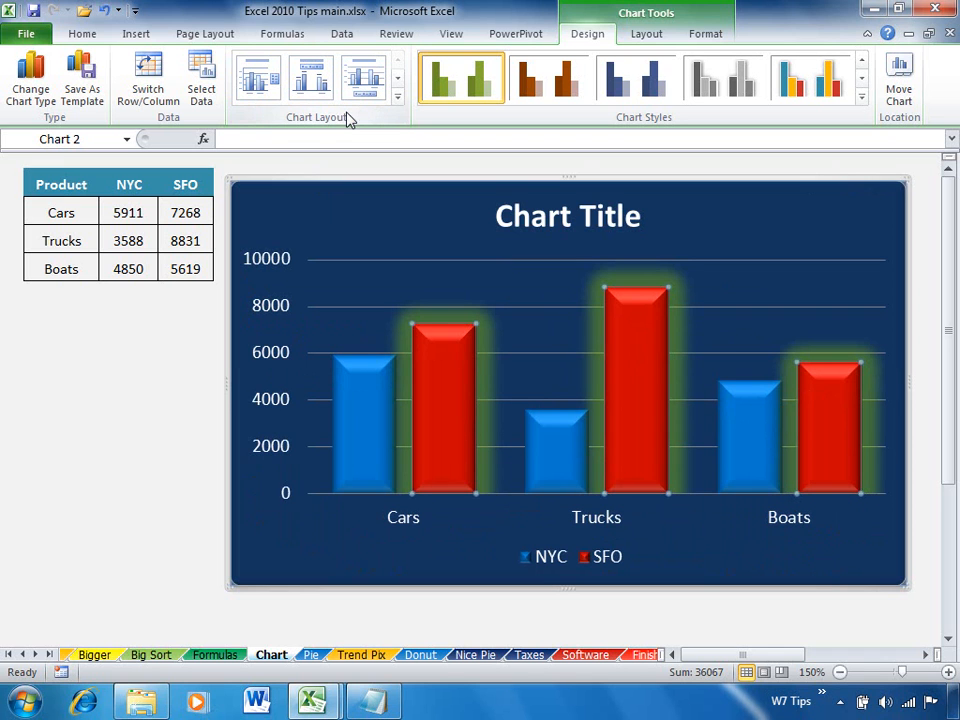
# Step: Try the column chart layout with a data table, and apply the layout with two axis titles and no gaps between columns
pyautogui.click(397, 97)
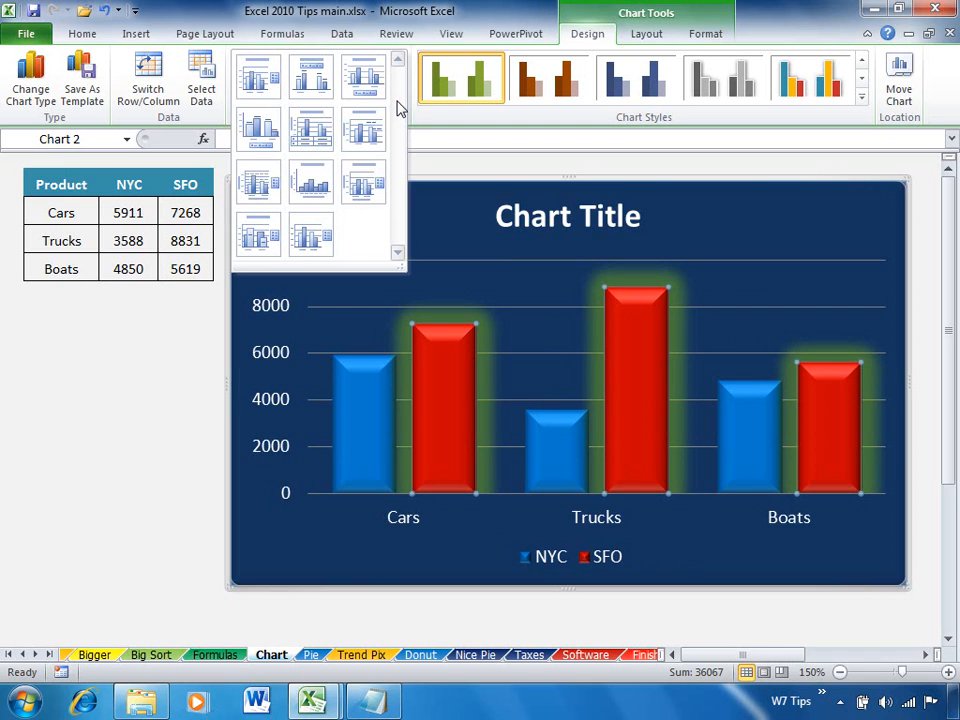
pyautogui.click(316, 137)
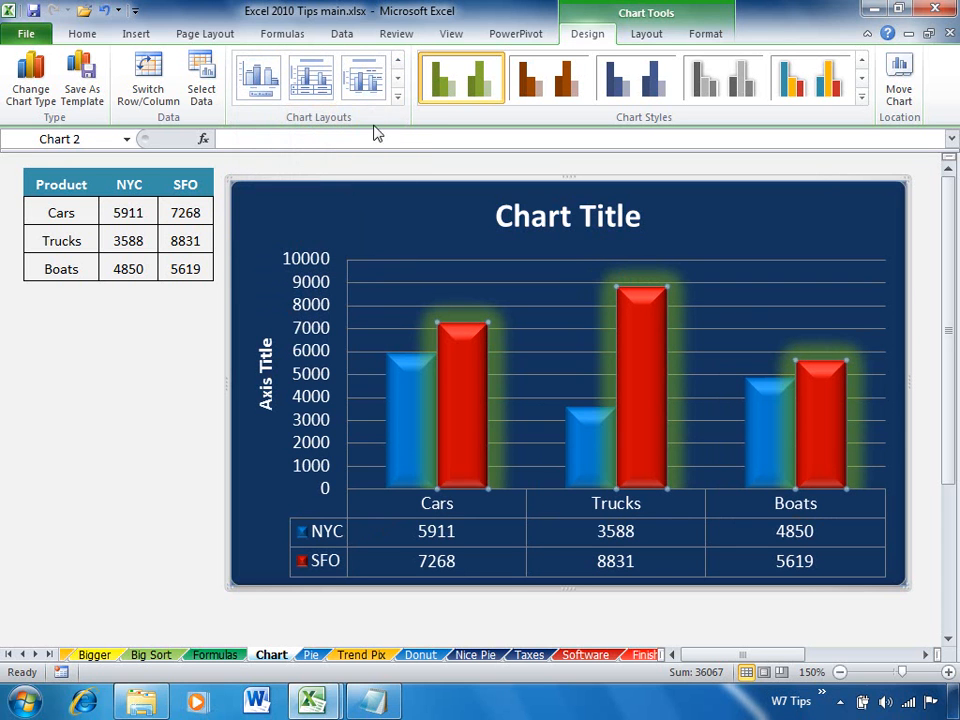
pyautogui.click(397, 98)
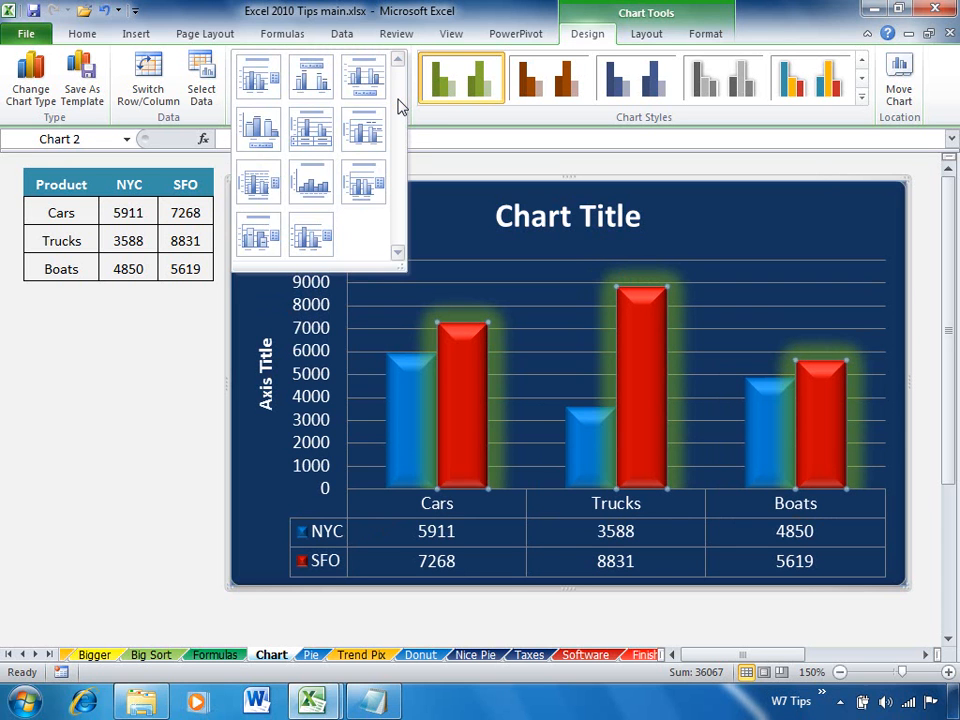
pyautogui.click(315, 182)
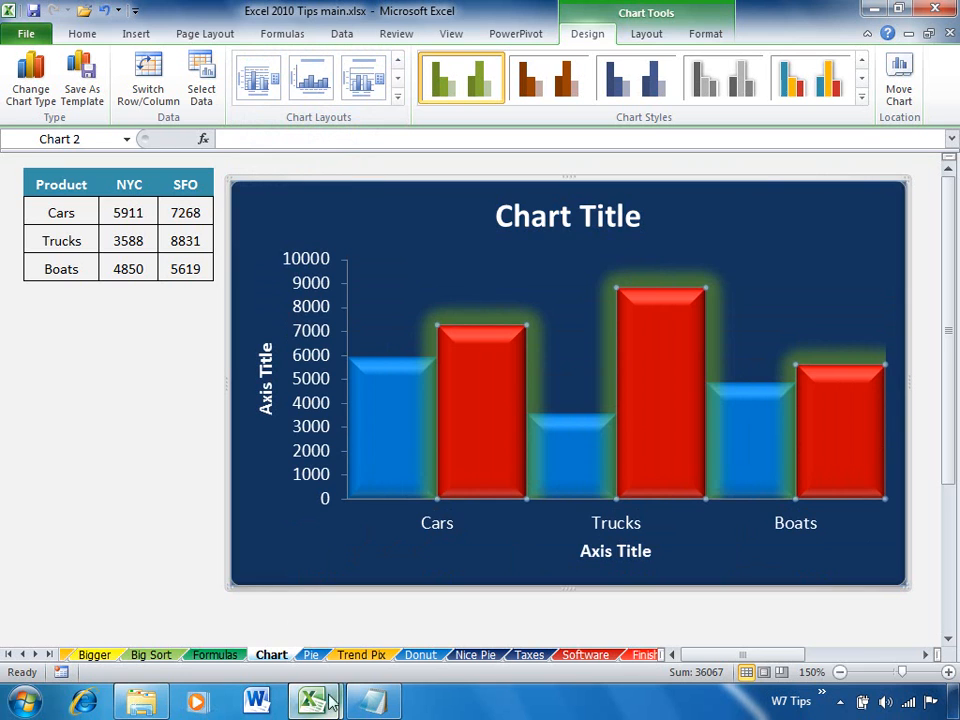
# Step: On the Pie sheet, try preset pie layouts and apply the one with a title and category-and-percentage labels on the slices
pyautogui.click(311, 655)
pyautogui.click(328, 570)
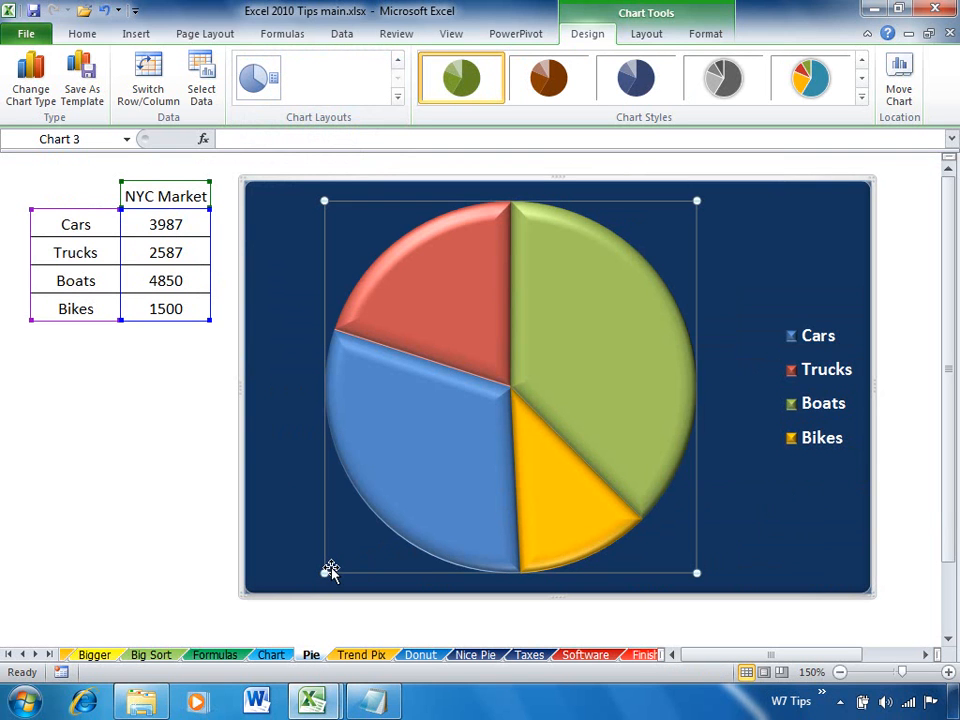
pyautogui.click(397, 72)
pyautogui.click(361, 84)
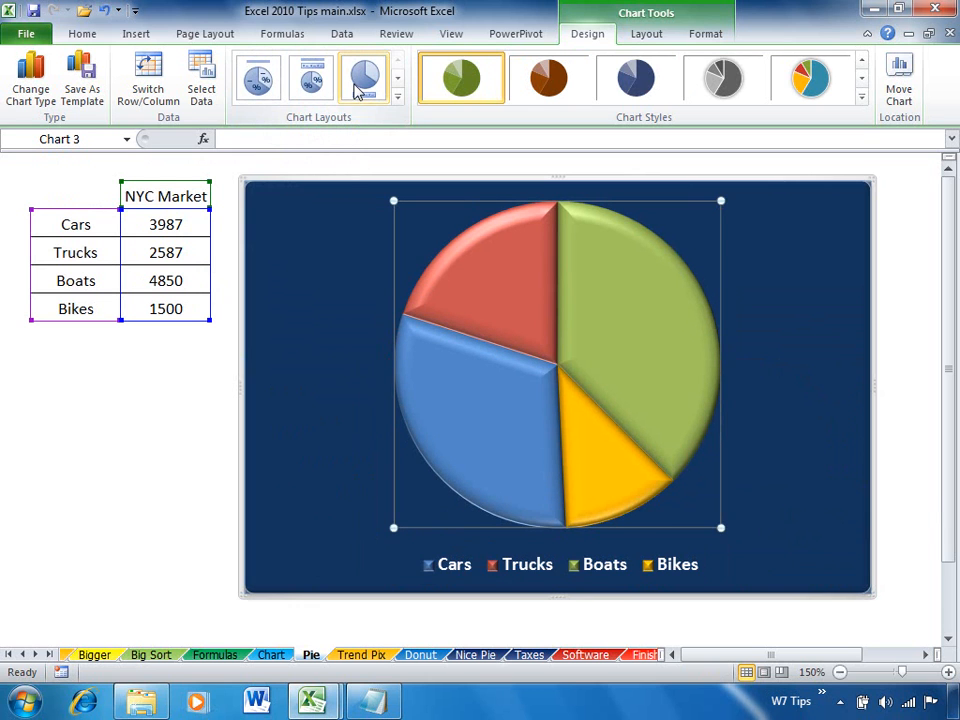
pyautogui.click(316, 92)
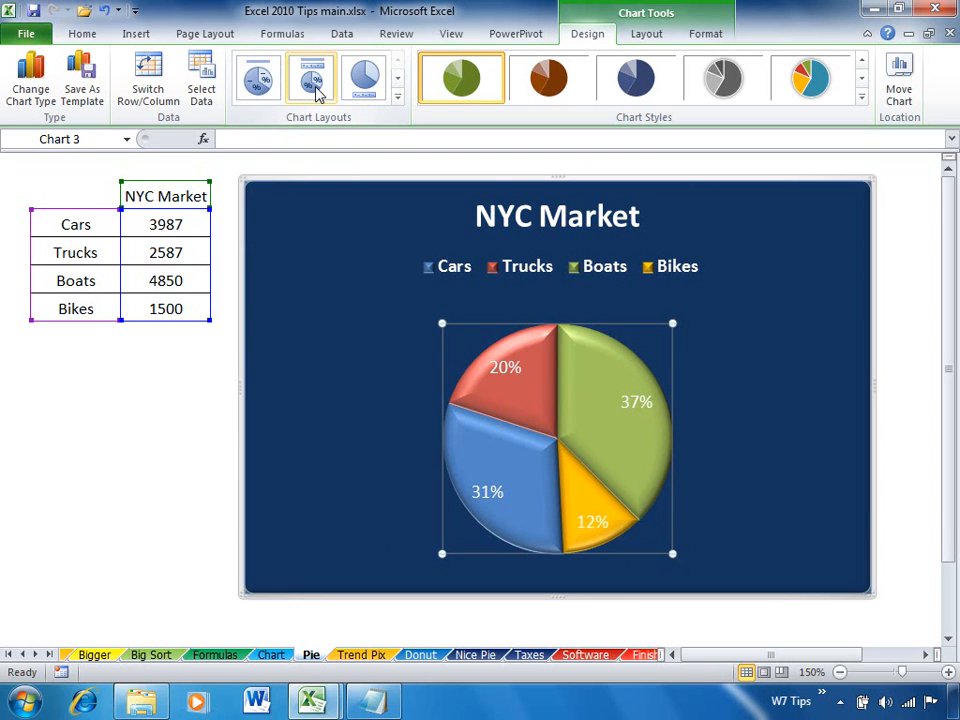
pyautogui.click(263, 90)
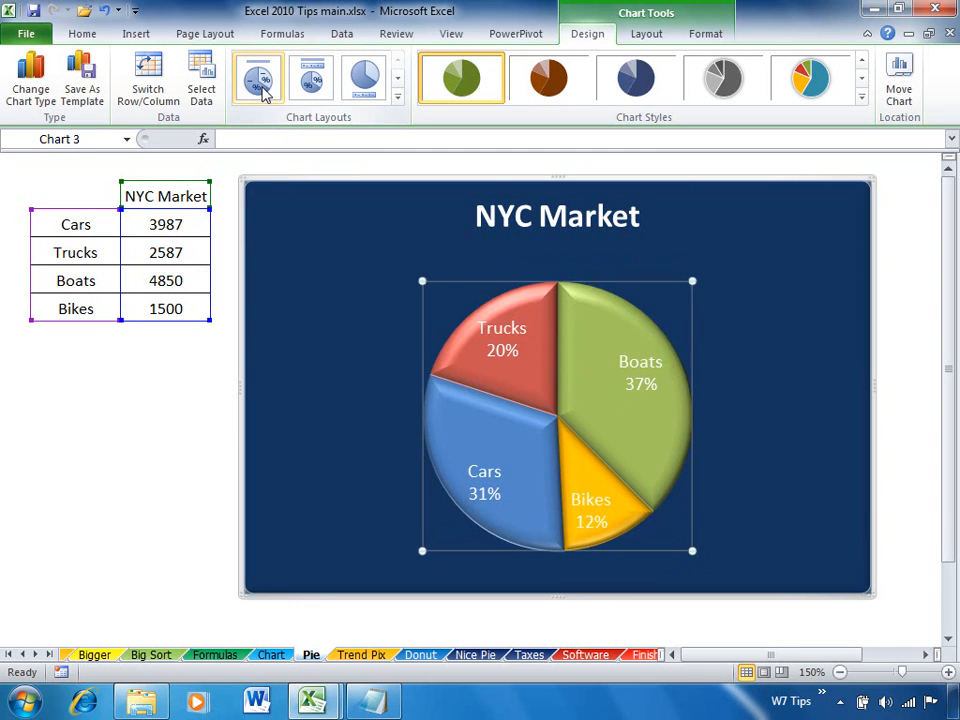
# Step: Select only the Bikes slice and pull it outward from the rest of the pie
pyautogui.click(585, 481)
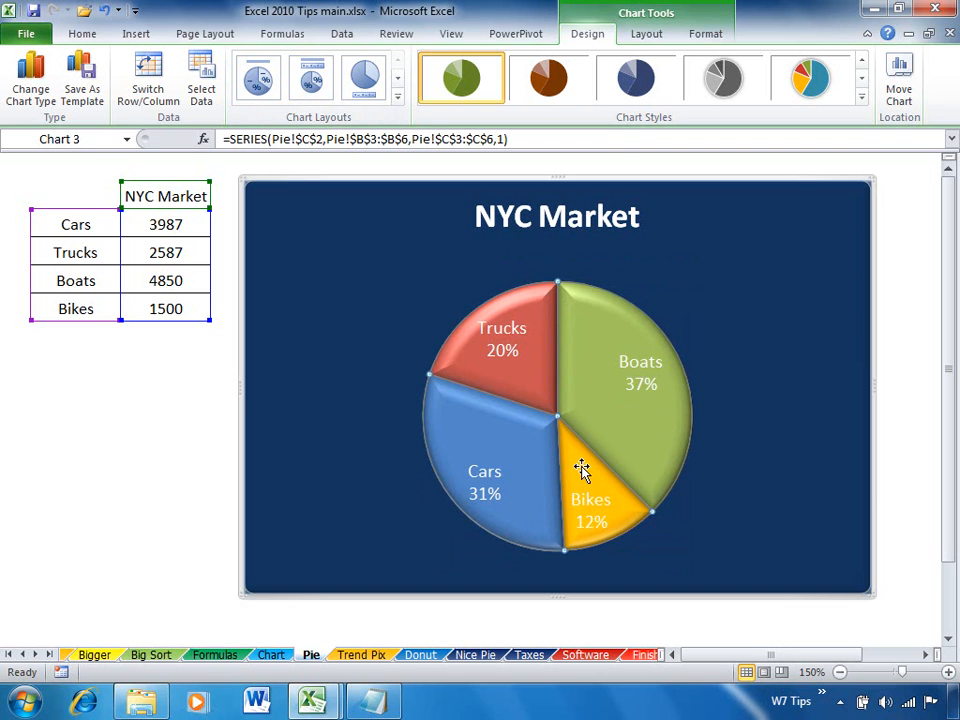
pyautogui.click(582, 470)
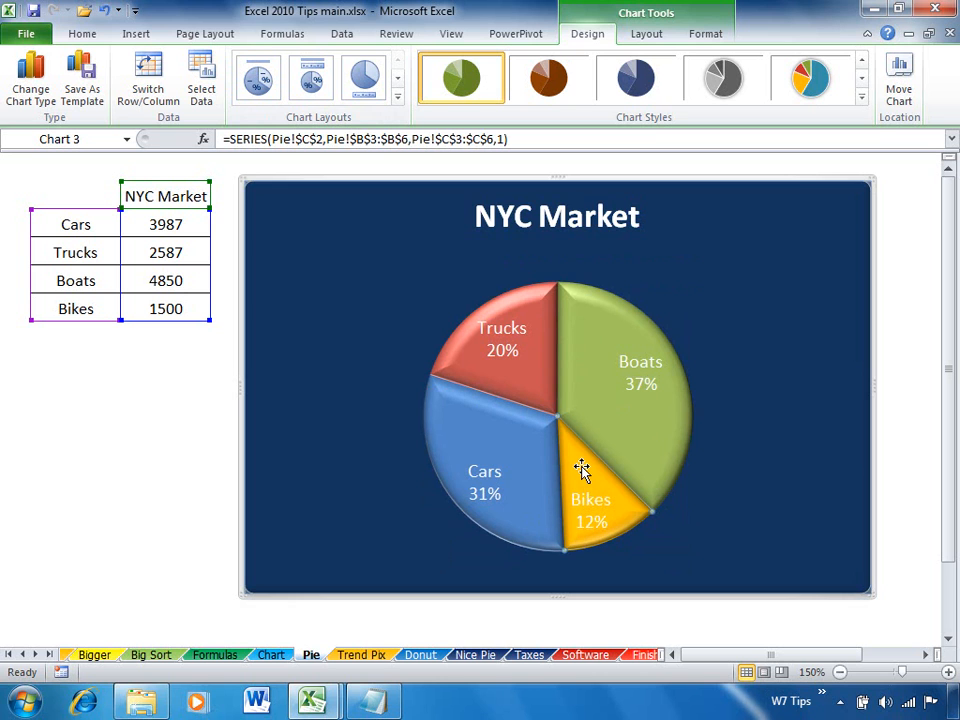
pyautogui.moveTo(581, 466); pyautogui.dragTo(603, 497)
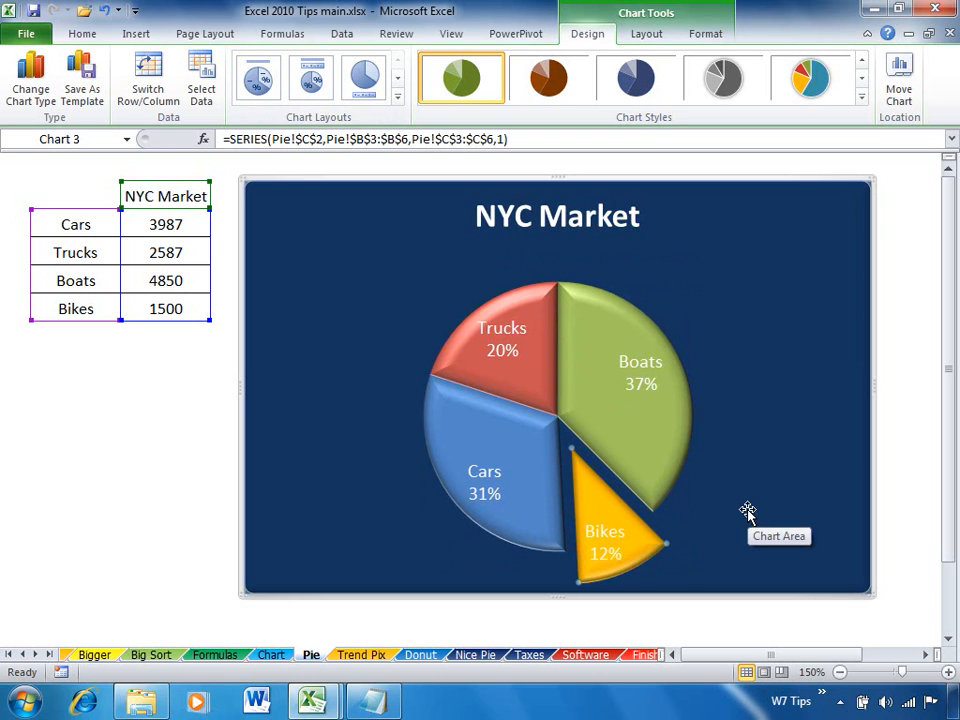
# Step: On the Trend Pix sheet, add a linear trendline to the Democrats series and open its full formatting options
pyautogui.click(369, 661)
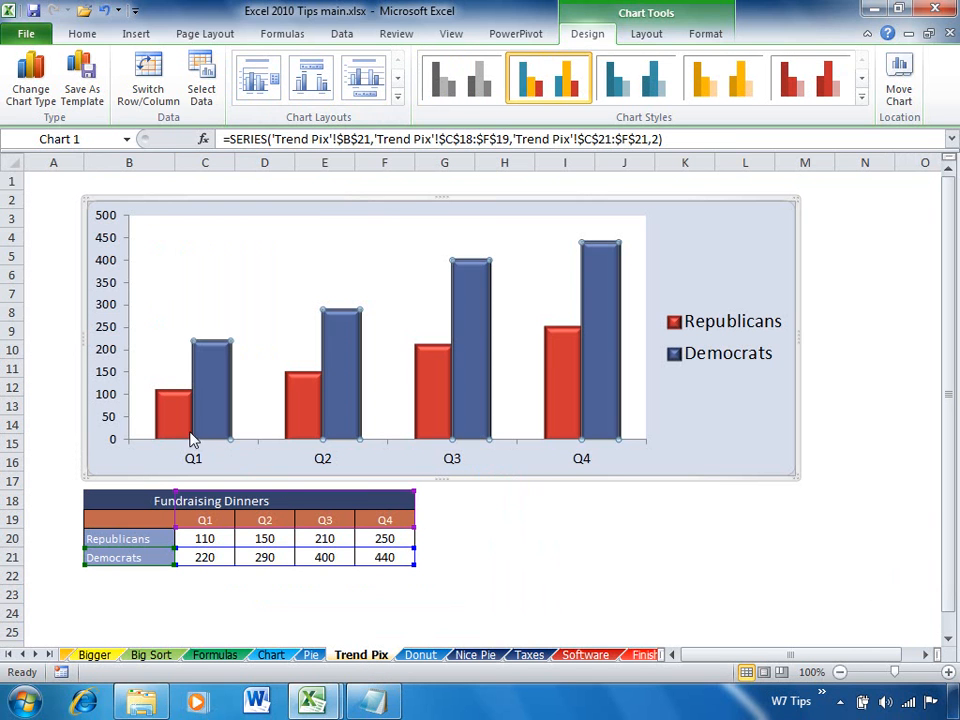
pyautogui.click(477, 315)
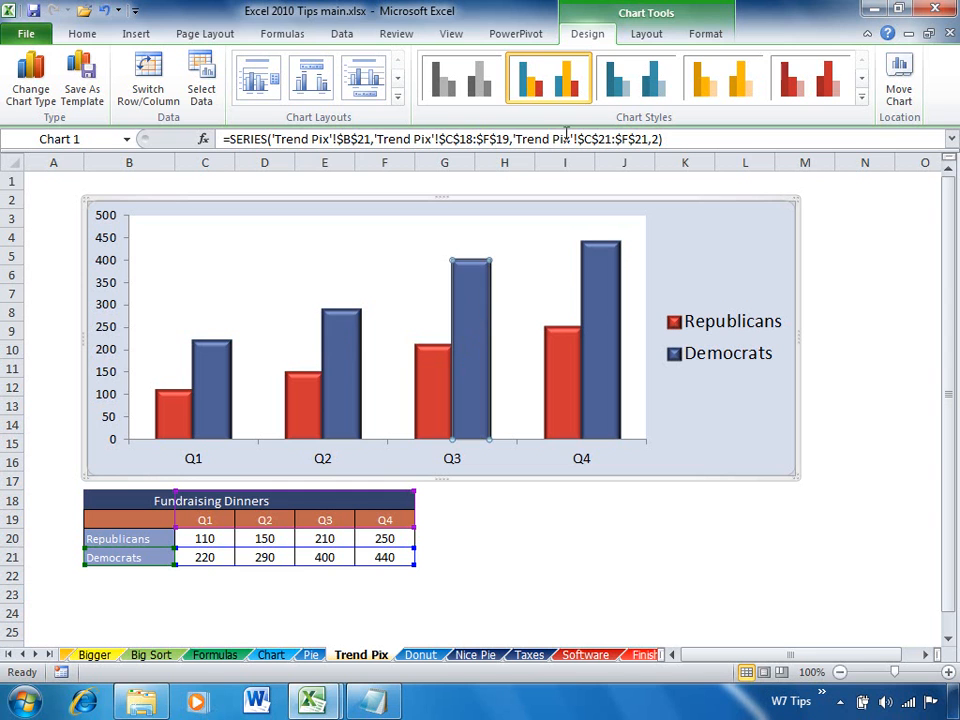
pyautogui.click(655, 37)
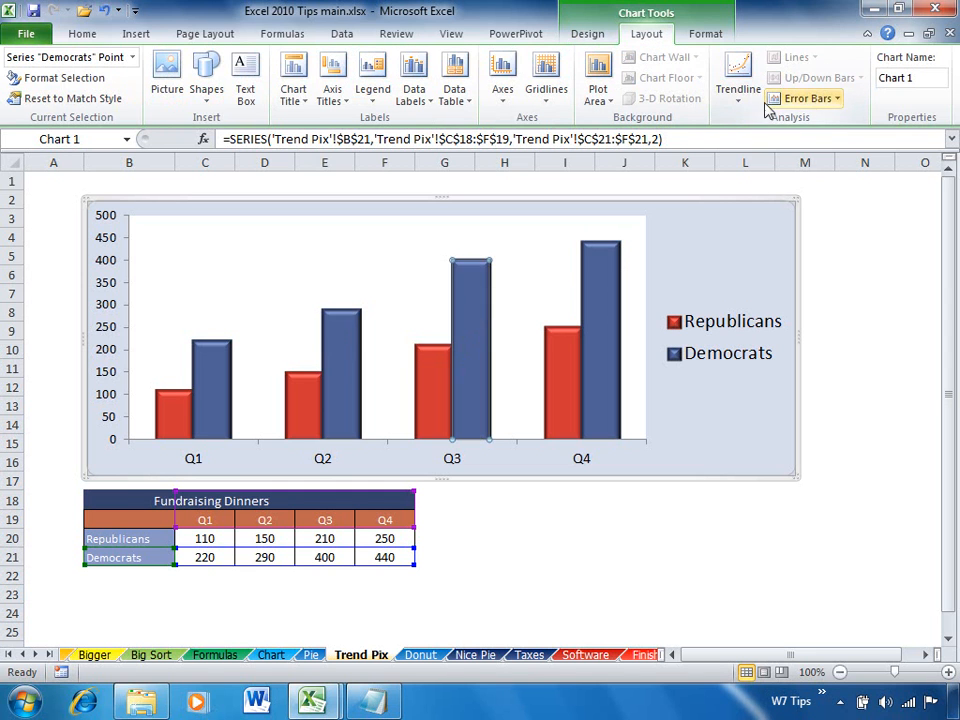
pyautogui.click(737, 85)
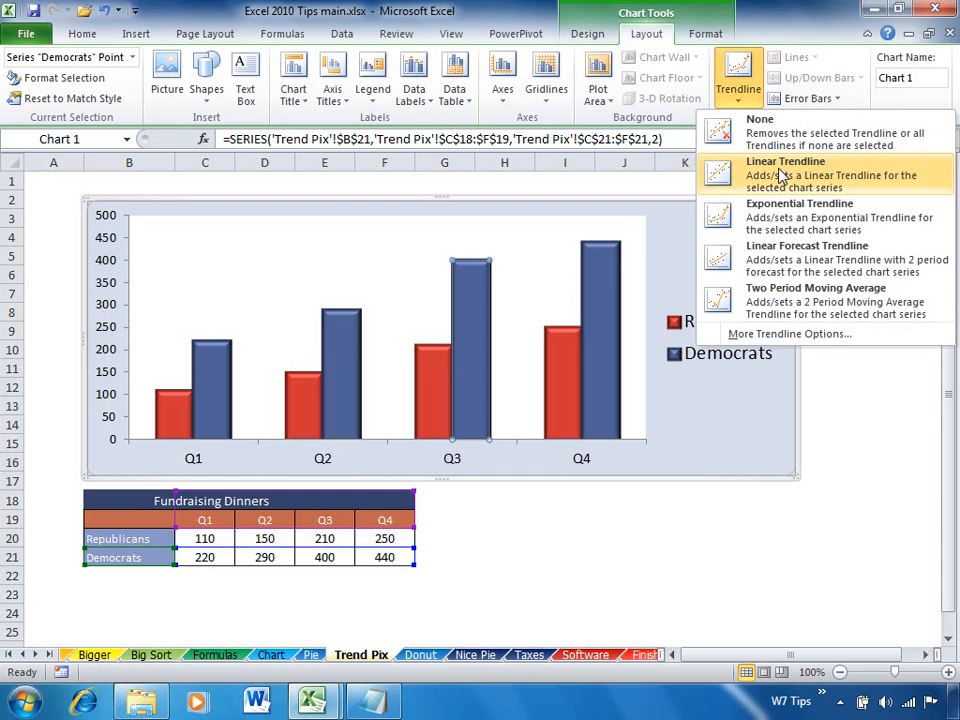
pyautogui.click(792, 338)
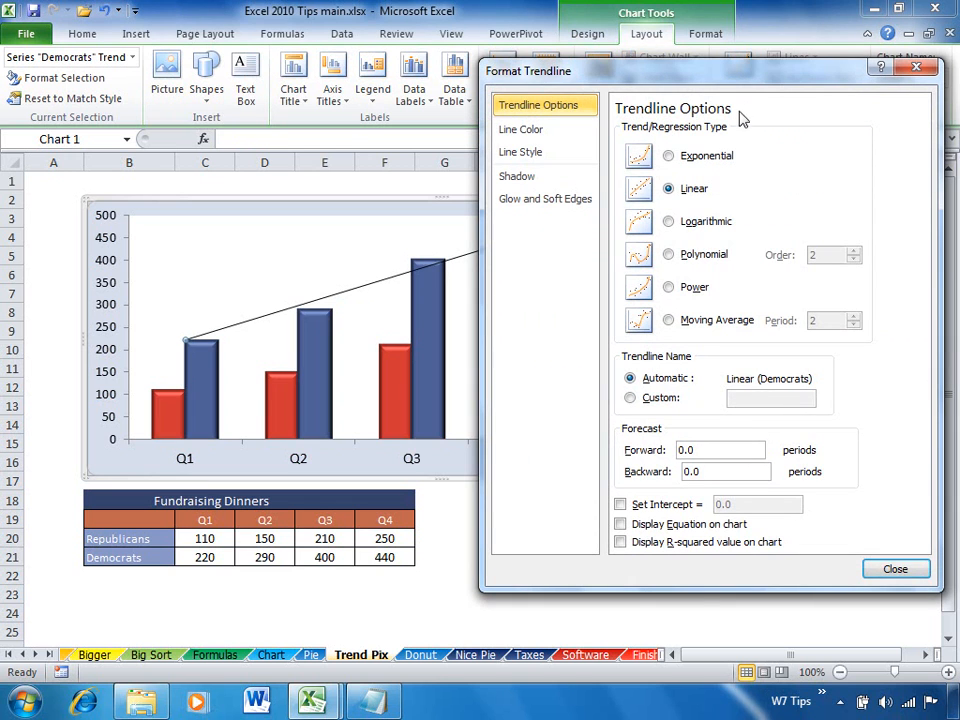
# Step: Try the exponential, linear, logarithmic and polynomial types on the Democrats trendline, and return it to Linear
pyautogui.click(703, 160)
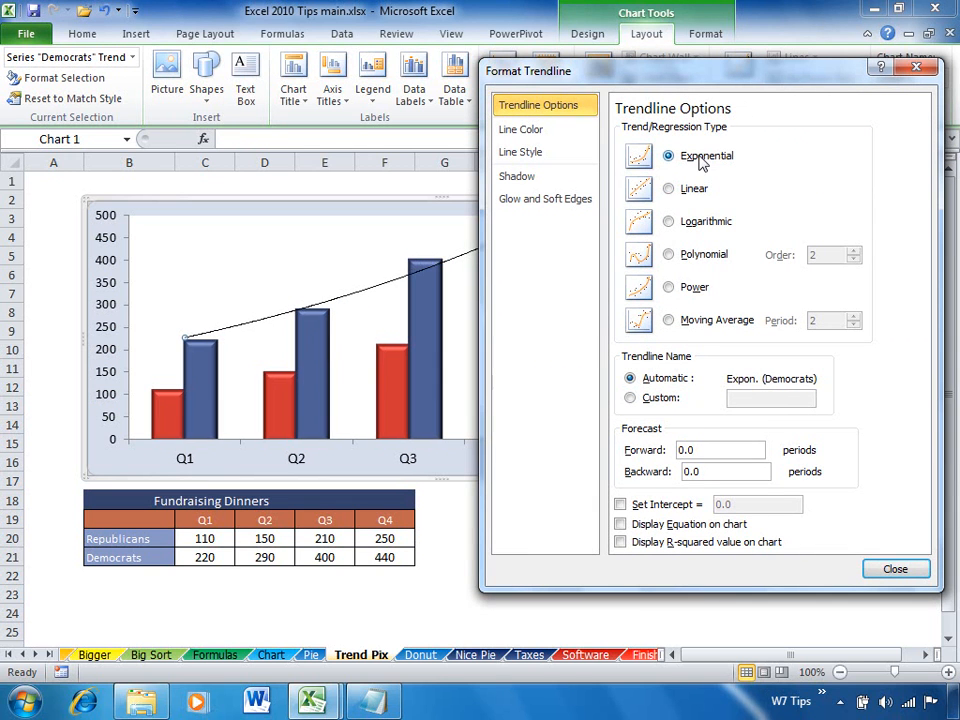
pyautogui.click(686, 191)
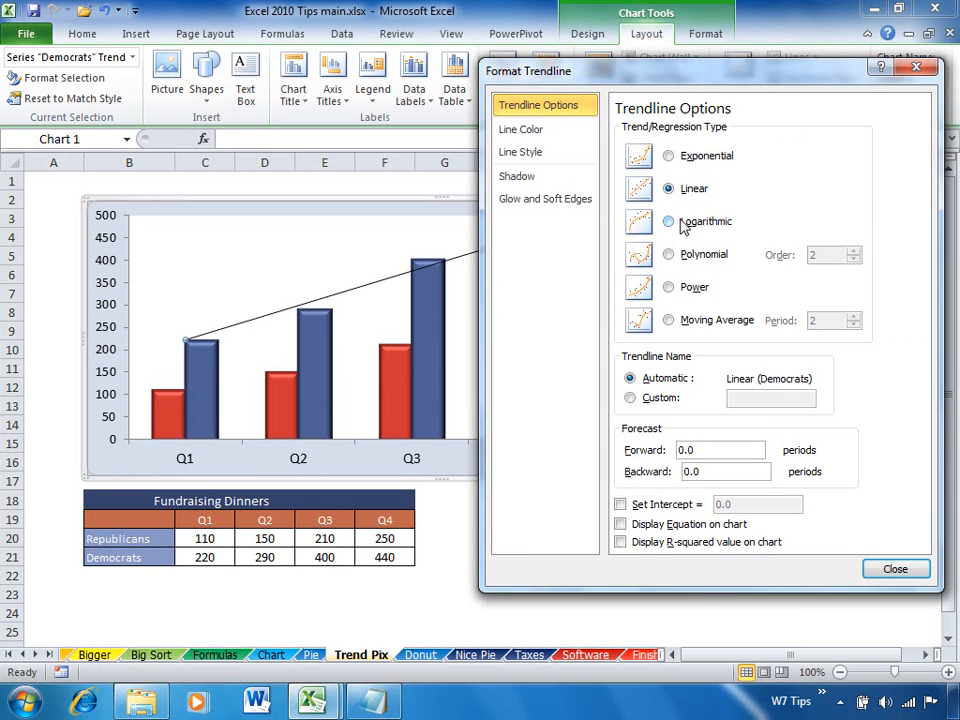
pyautogui.click(683, 222)
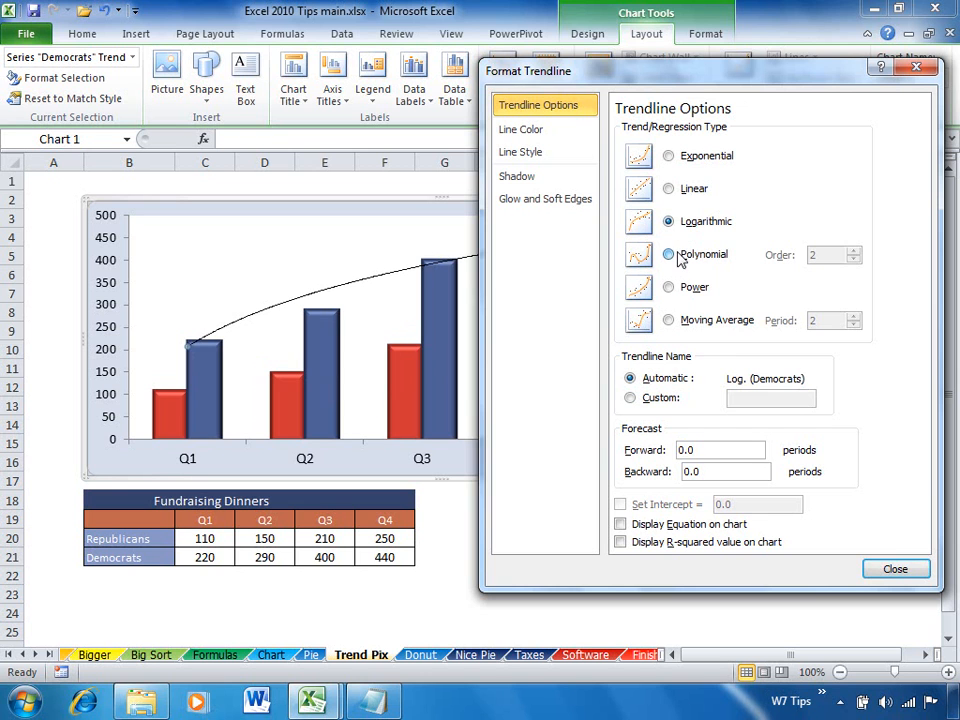
pyautogui.click(680, 258)
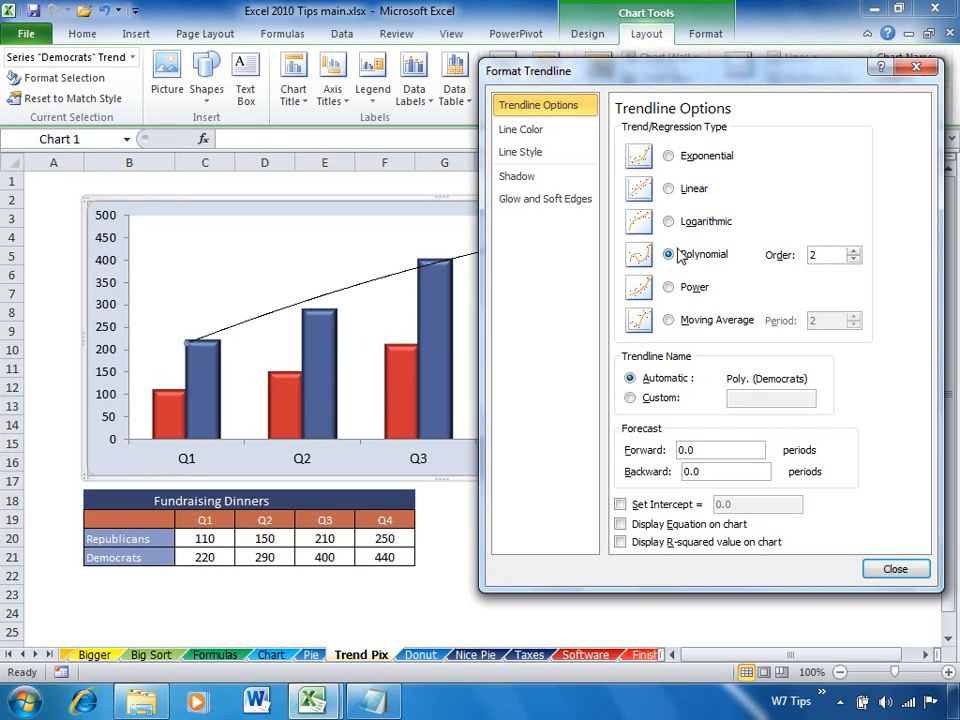
pyautogui.click(669, 190)
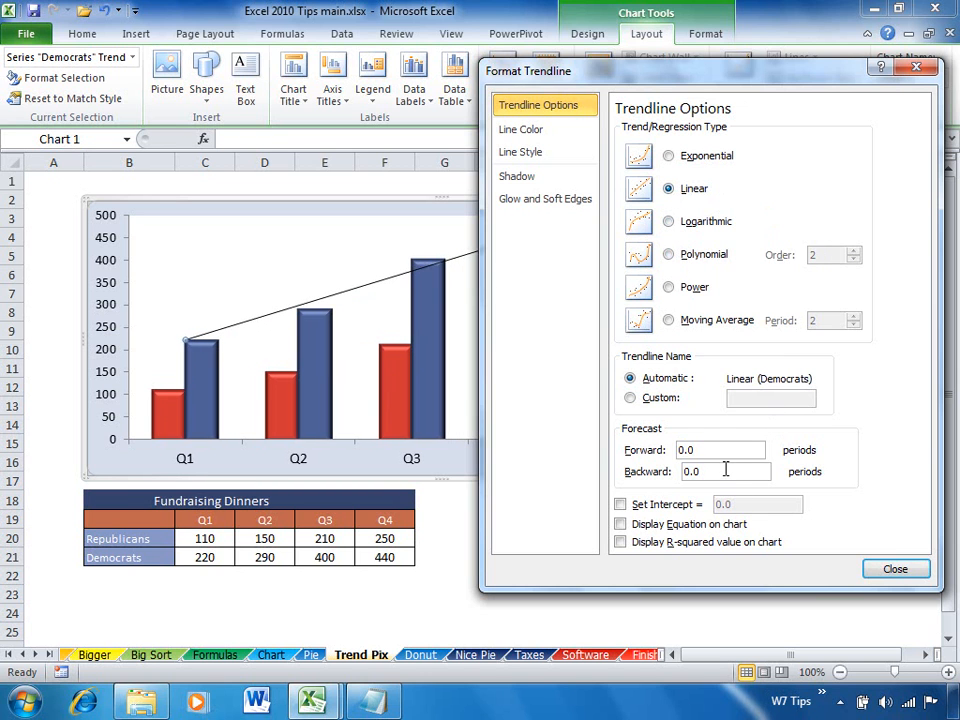
# Step: Extend the Democrats trendline's forecast forward 2 periods and display its equation on the chart, without the R-squared value
pyautogui.moveTo(721, 444); pyautogui.dragTo(618, 451)
pyautogui.write('2')
pyautogui.click(620, 543)
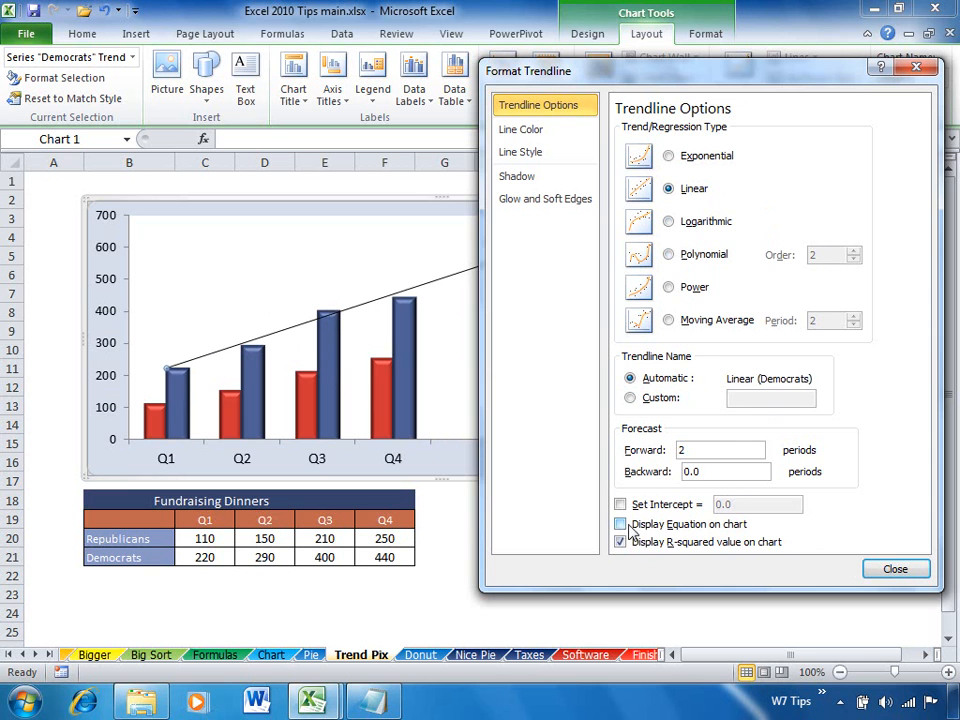
pyautogui.click(620, 542)
pyautogui.click(895, 570)
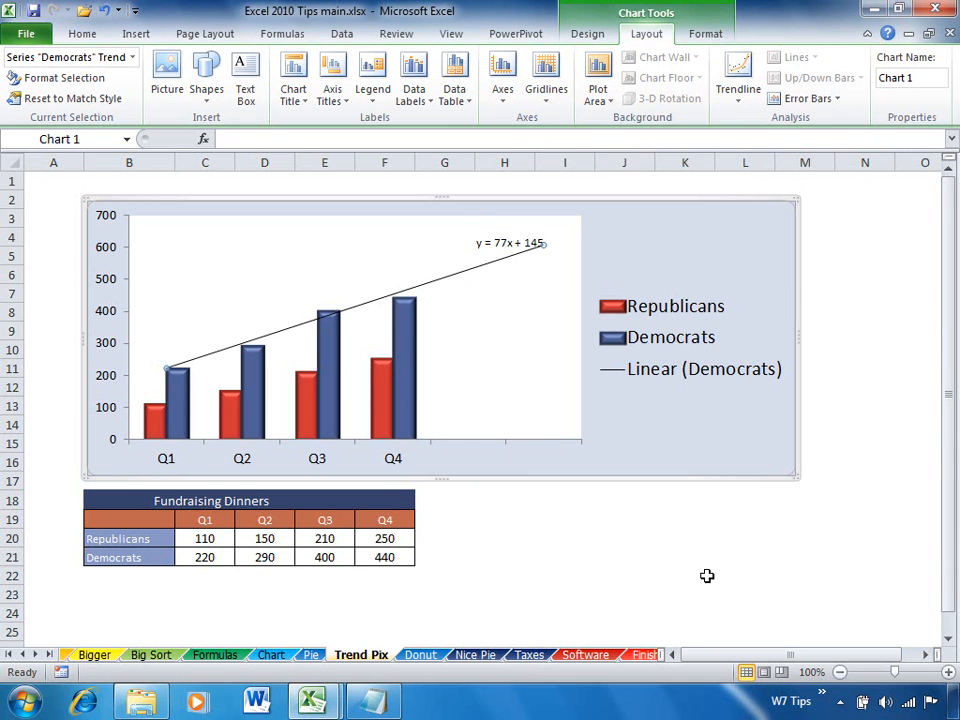